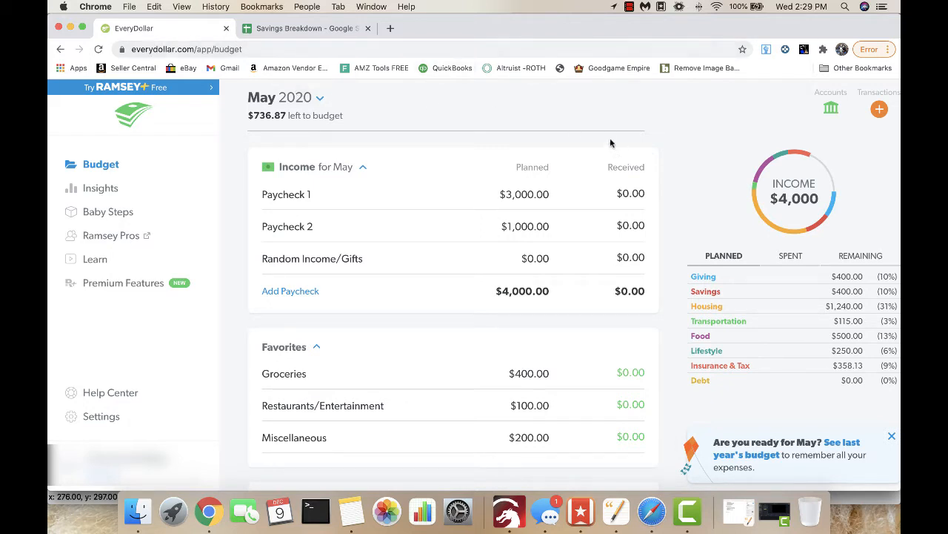
Review the planned amounts in the May 2020 budget, from the Income group down to Insurance & Tax and Debt.
scroll(708, 167, "down", 2)
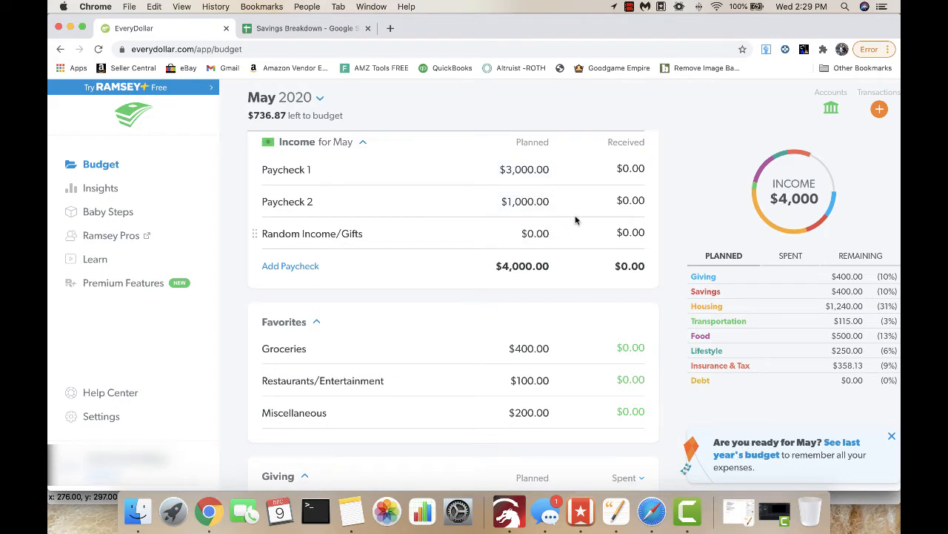
scroll(575, 220, "down", 1)
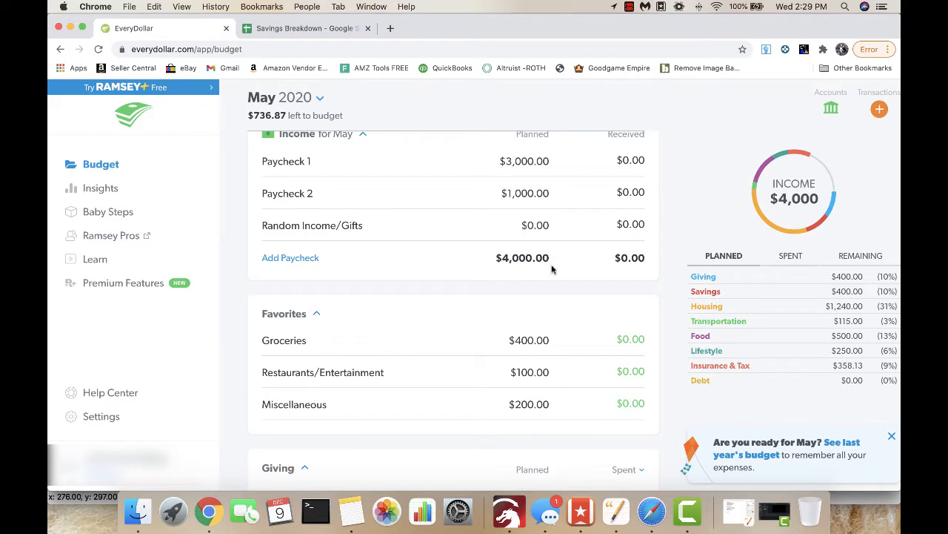
scroll(552, 268, "down", 5)
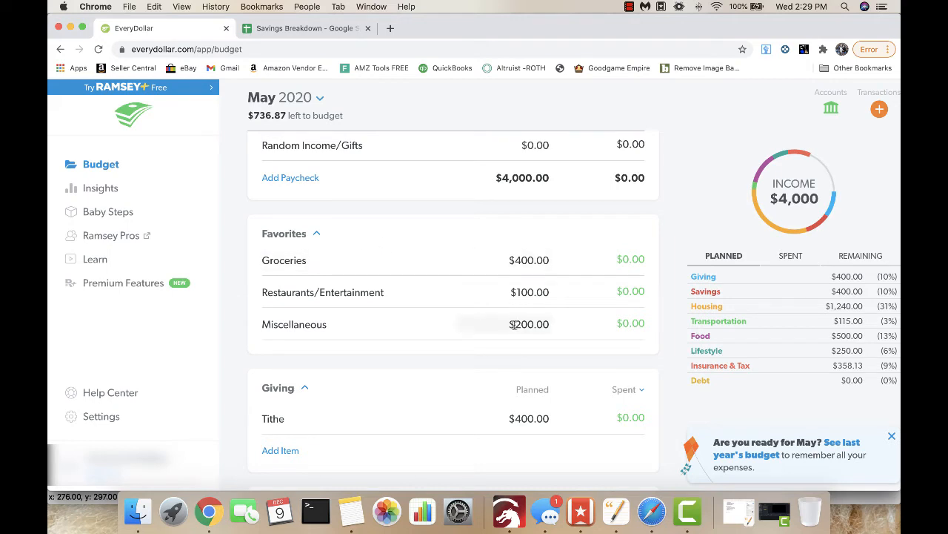
scroll(474, 303, "down", 4)
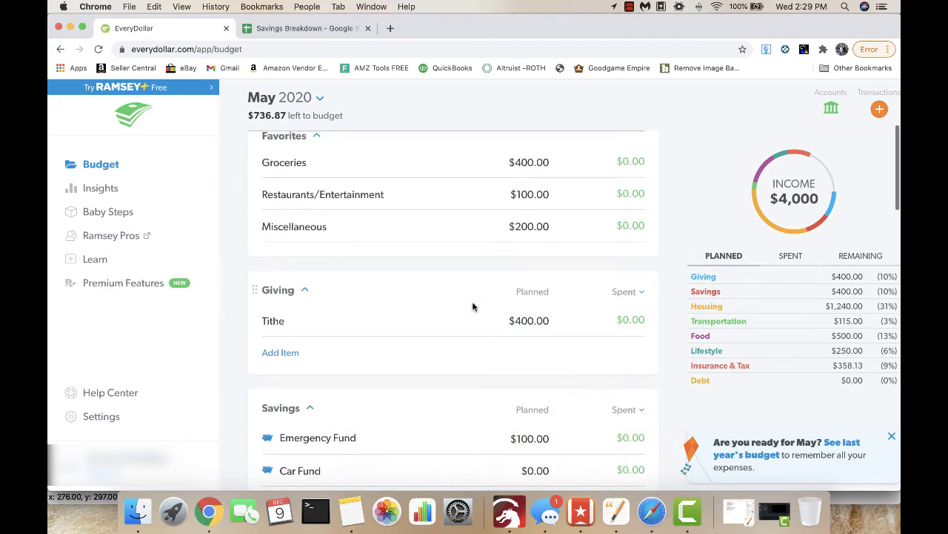
scroll(464, 318, "down", 4)
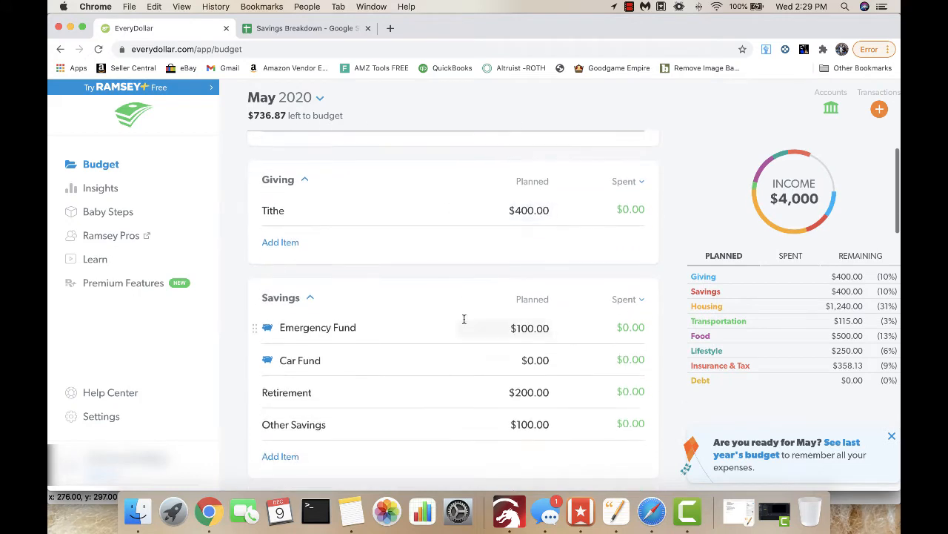
scroll(445, 377, "down", 5)
scroll(445, 377, "down", 15)
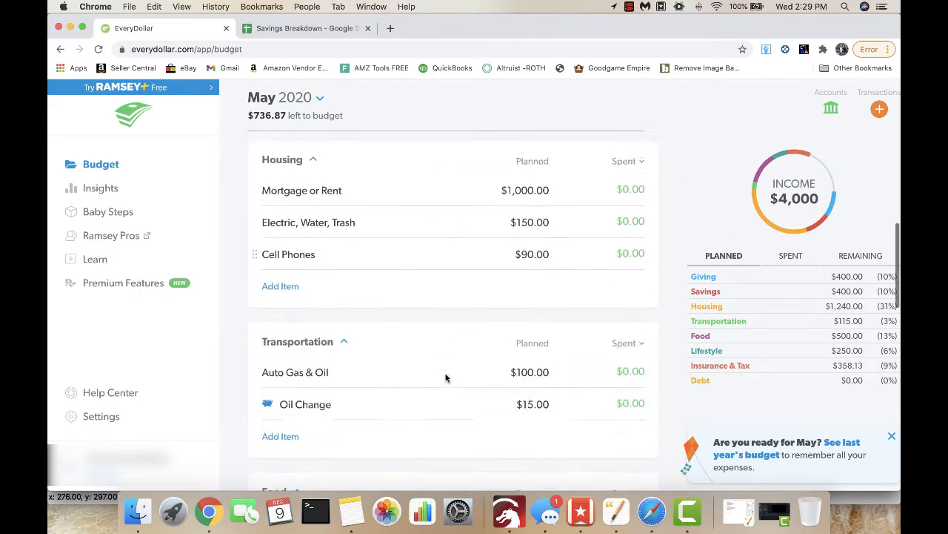
scroll(446, 374, "down", 13)
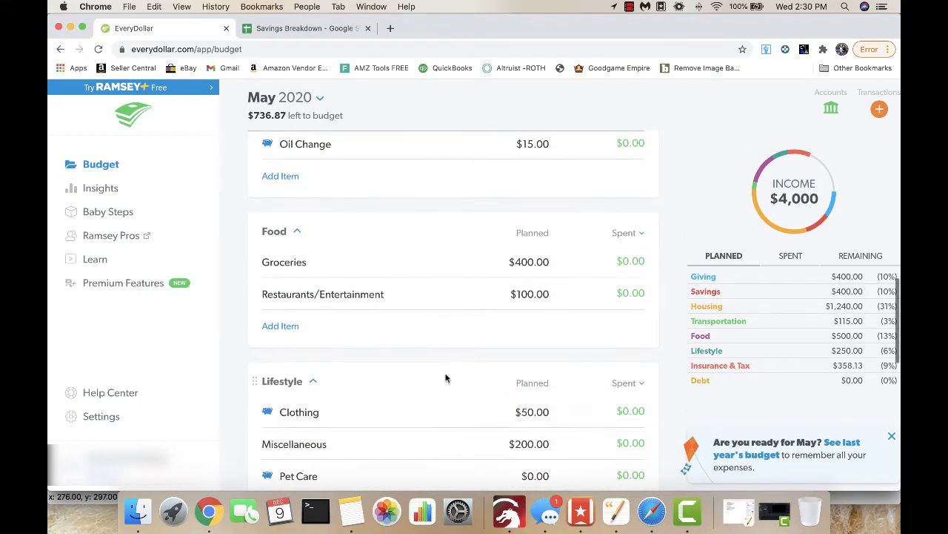
scroll(445, 374, "down", 11)
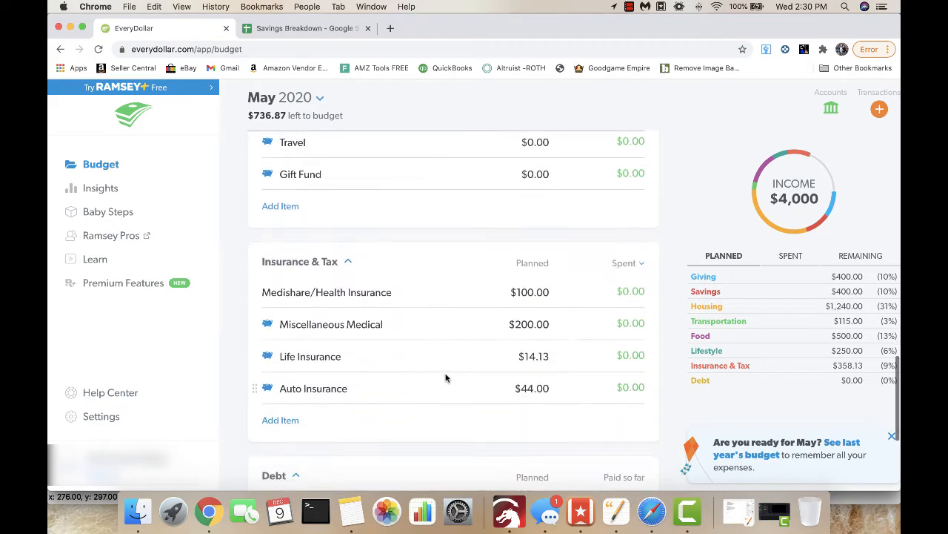
scroll(452, 356, "up", 6)
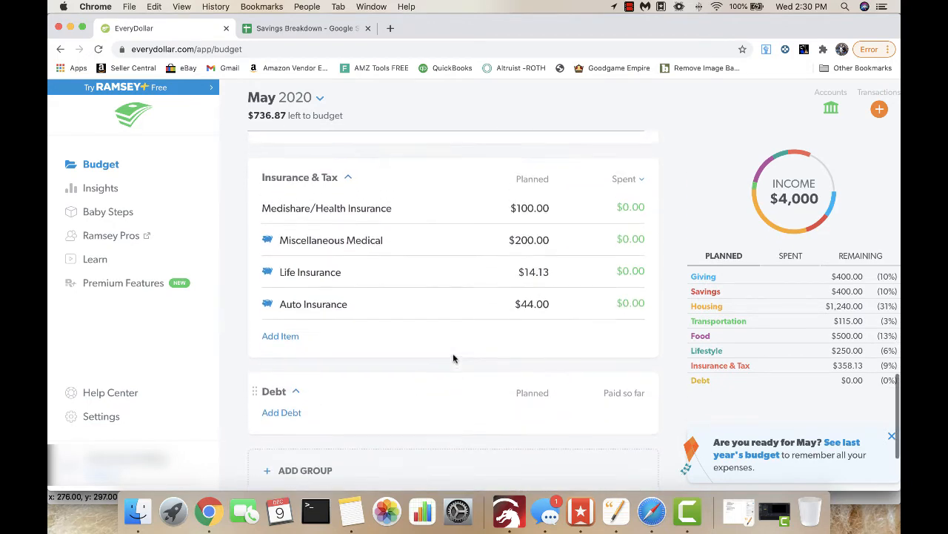
scroll(453, 357, "up", 7)
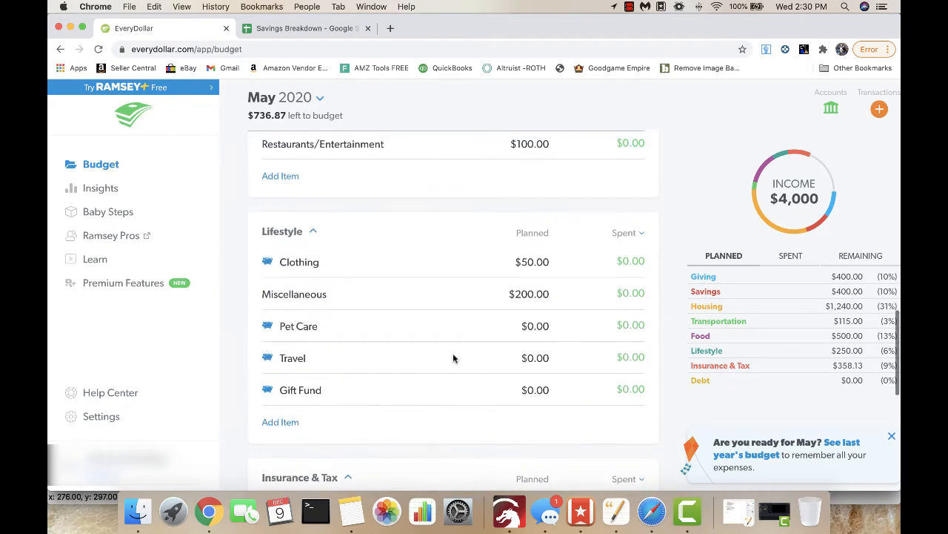
Add an item named "New Line" to the Lifestyle group with a planned amount of $500.
scroll(300, 419, "down", 2)
left_click(289, 379)
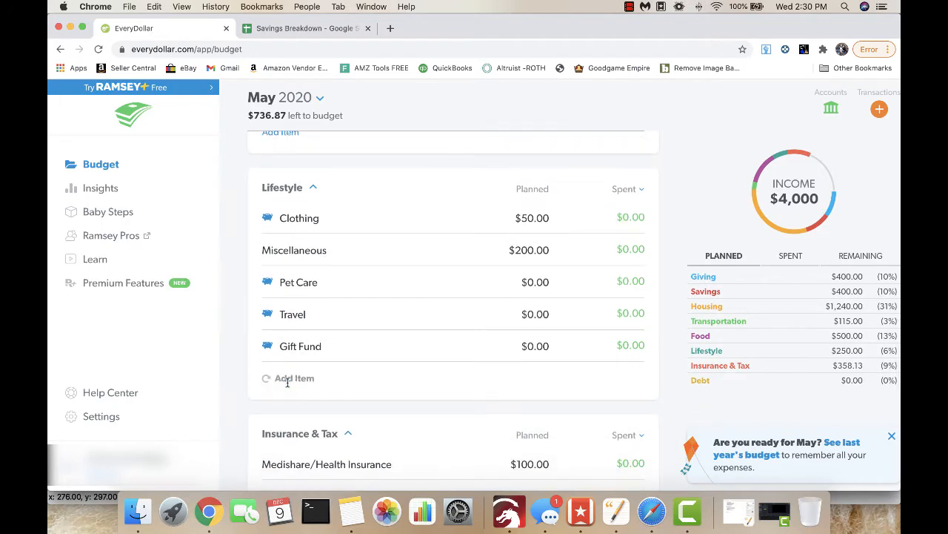
type("New")
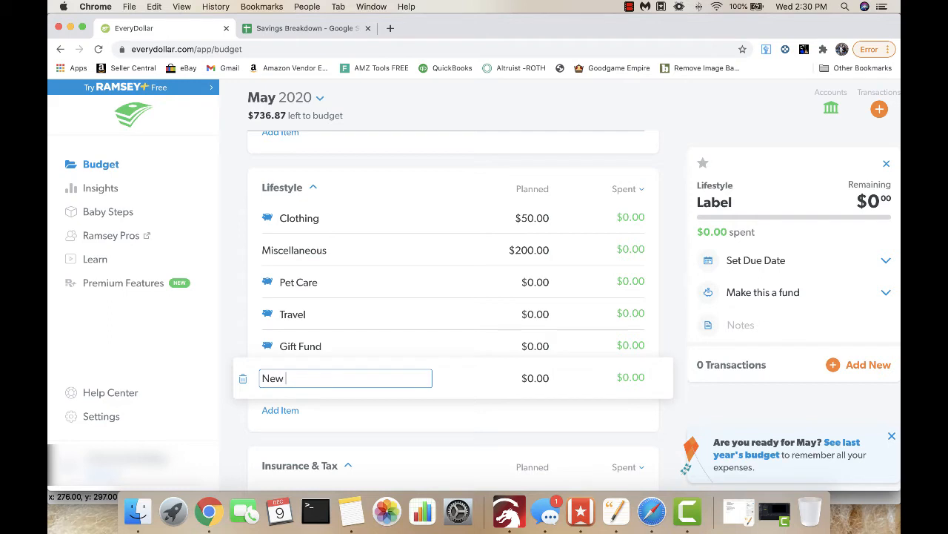
type(" Line")
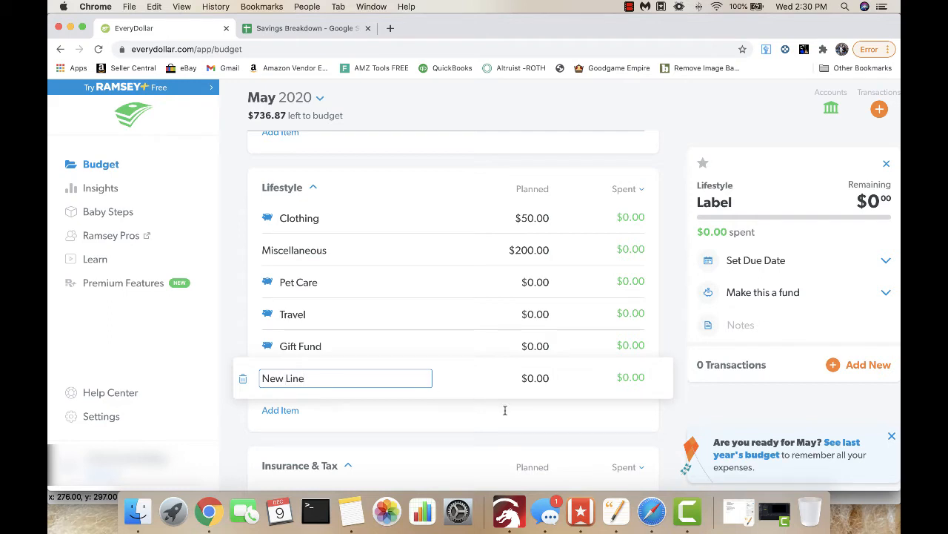
left_click(533, 378)
type("500")
key("Tab")
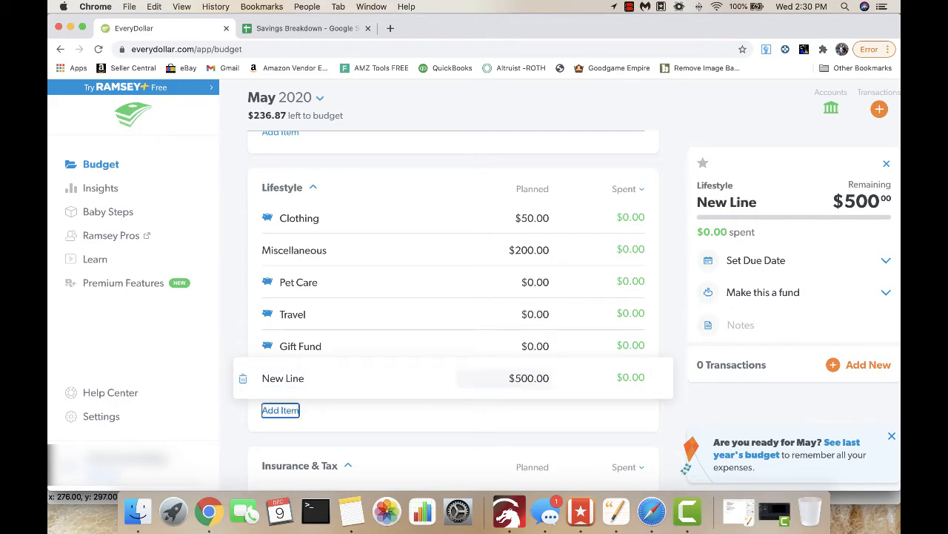
left_click(671, 330)
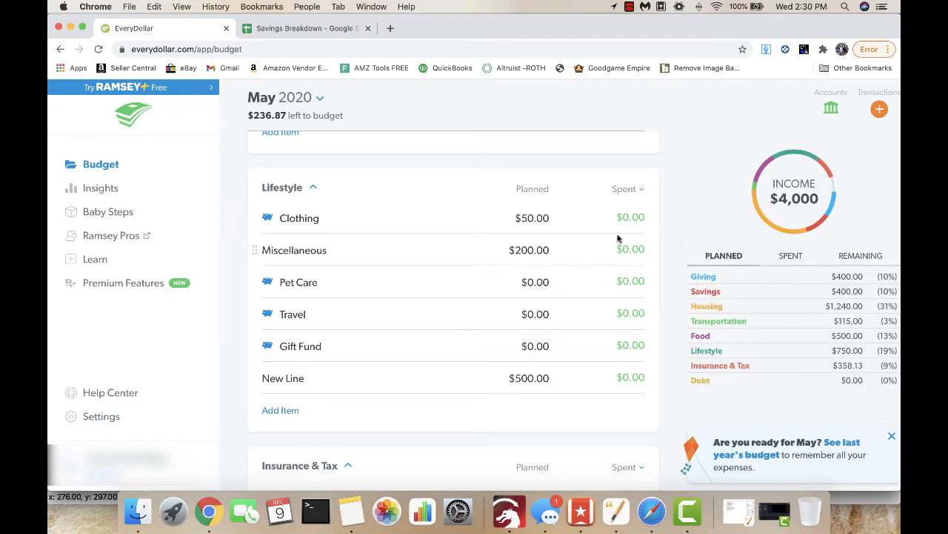
View the details of the Oil Change fund in the Transportation group and close them again.
scroll(667, 182, "up", 4)
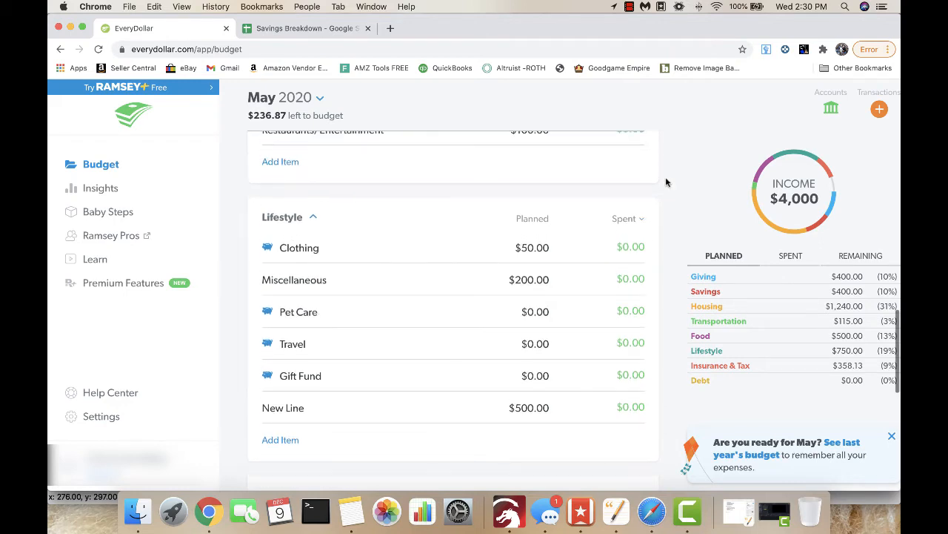
scroll(666, 182, "up", 6)
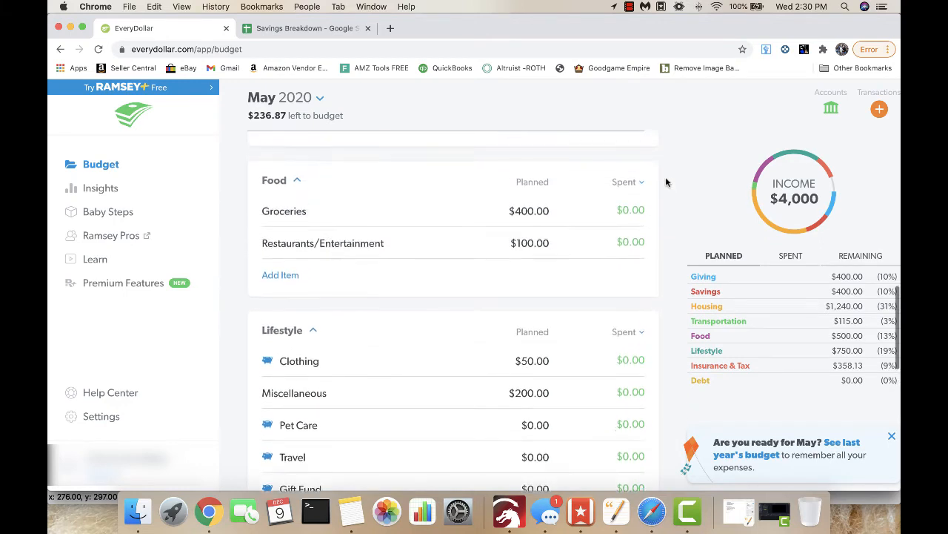
scroll(666, 183, "up", 3)
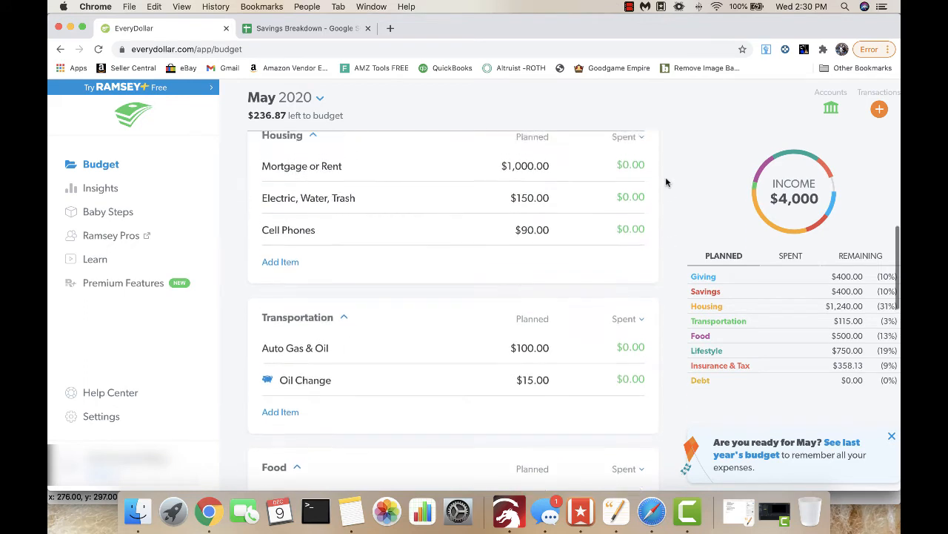
scroll(666, 182, "down", 4)
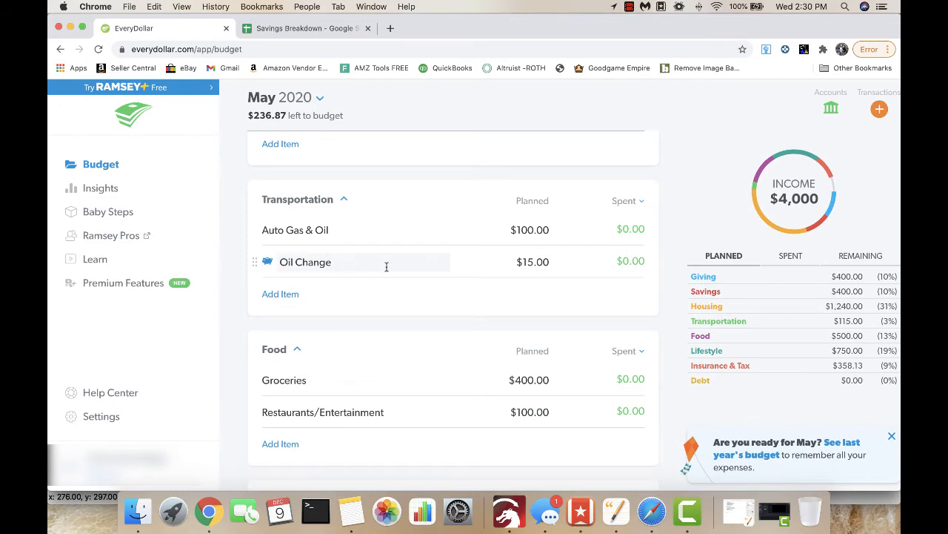
left_click(386, 266)
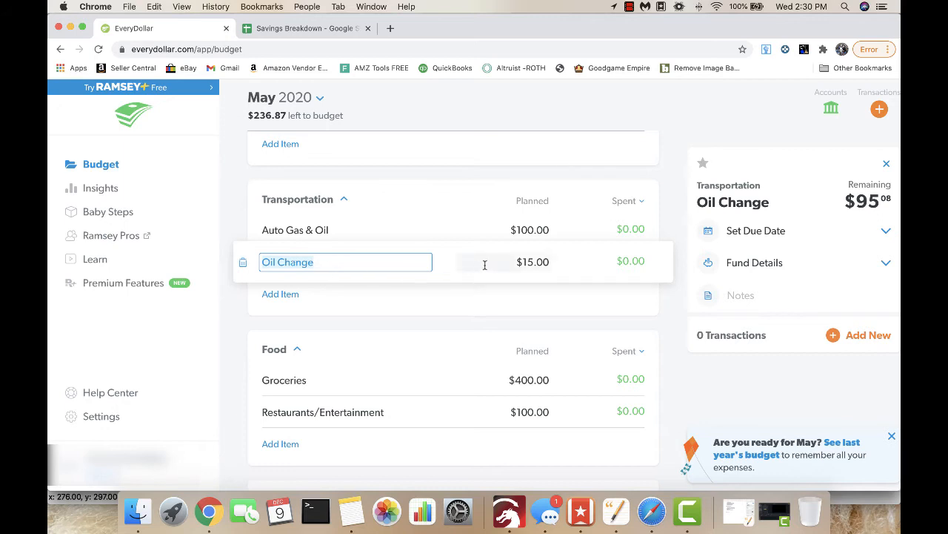
left_click(551, 297)
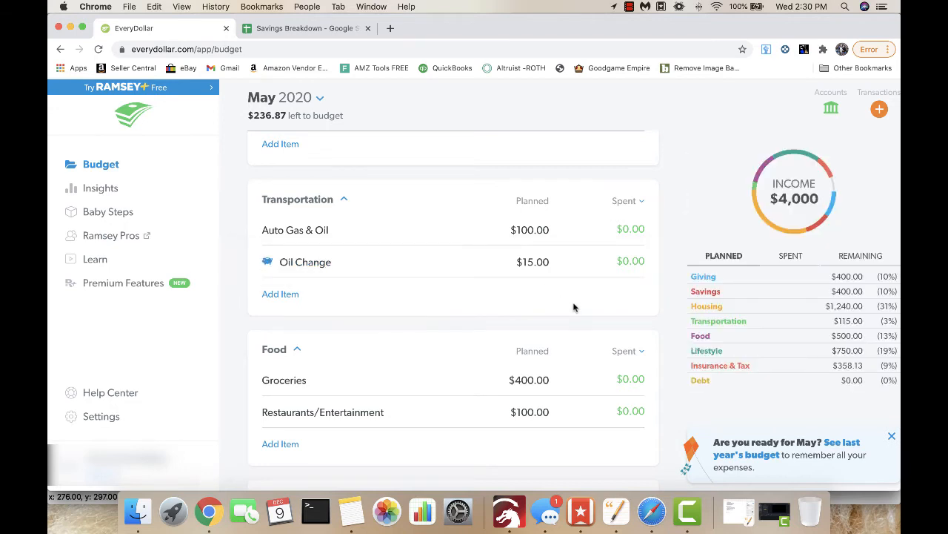
Look over the Food, Lifestyle and Insurance & Tax groups, and go back up through the budget to Favorites.
scroll(574, 307, "down", 5)
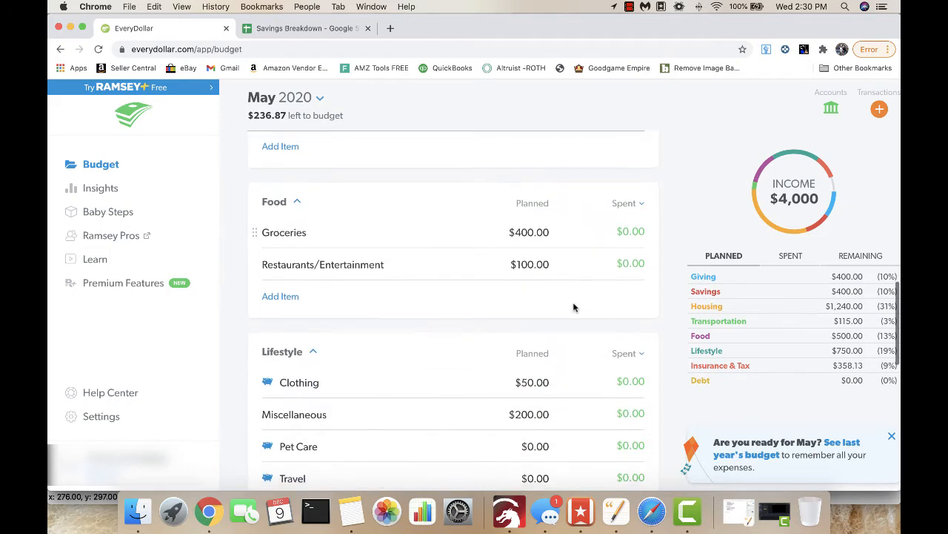
scroll(628, 322, "down", 2)
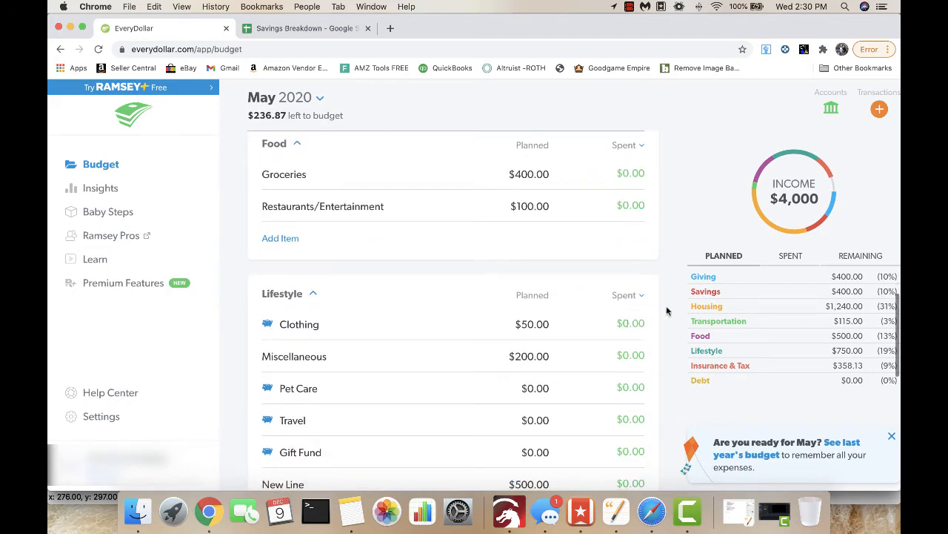
scroll(645, 317, "down", 2)
scroll(666, 311, "down", 1)
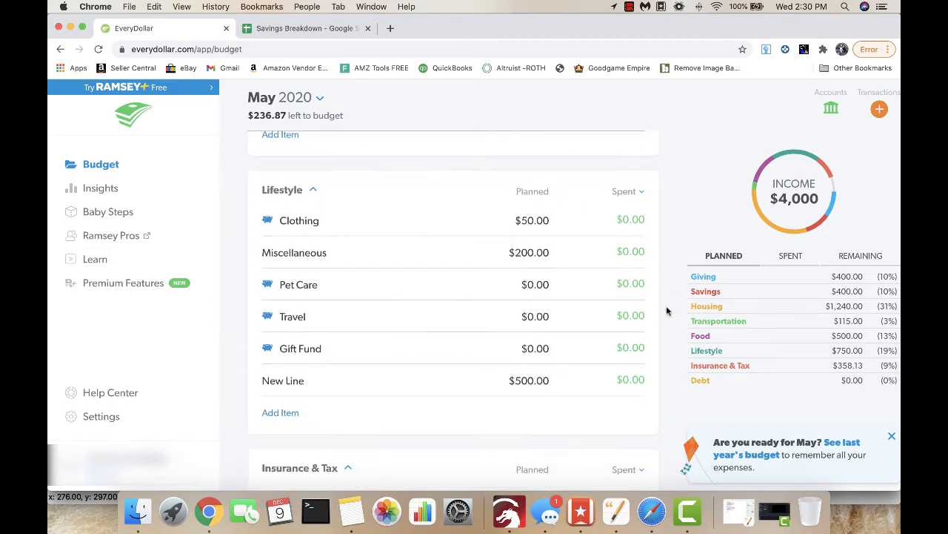
scroll(666, 311, "down", 5)
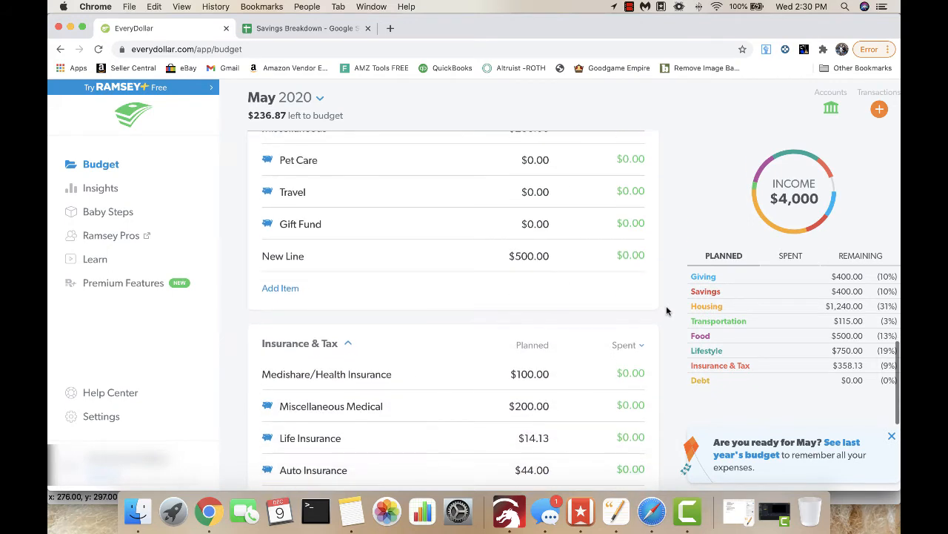
scroll(666, 311, "up", 8)
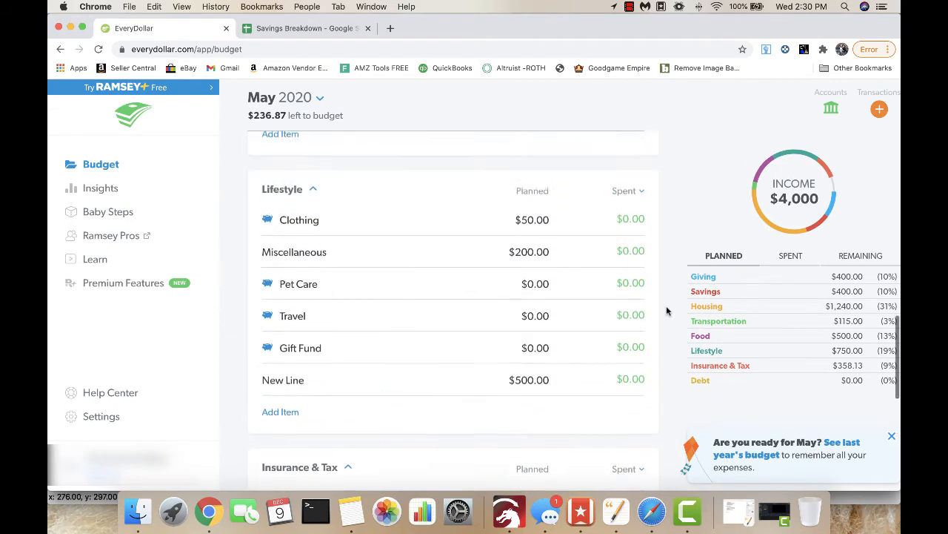
scroll(666, 311, "up", 10)
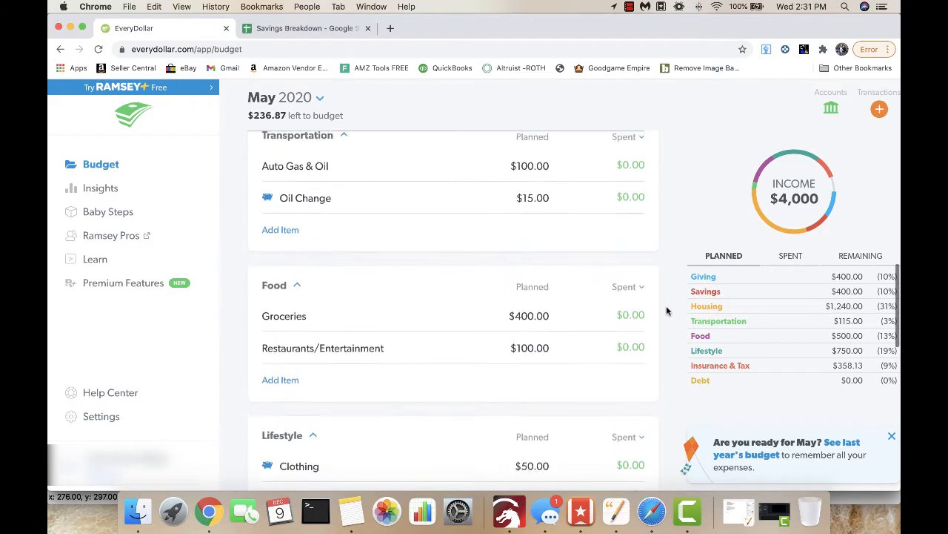
scroll(666, 311, "up", 3)
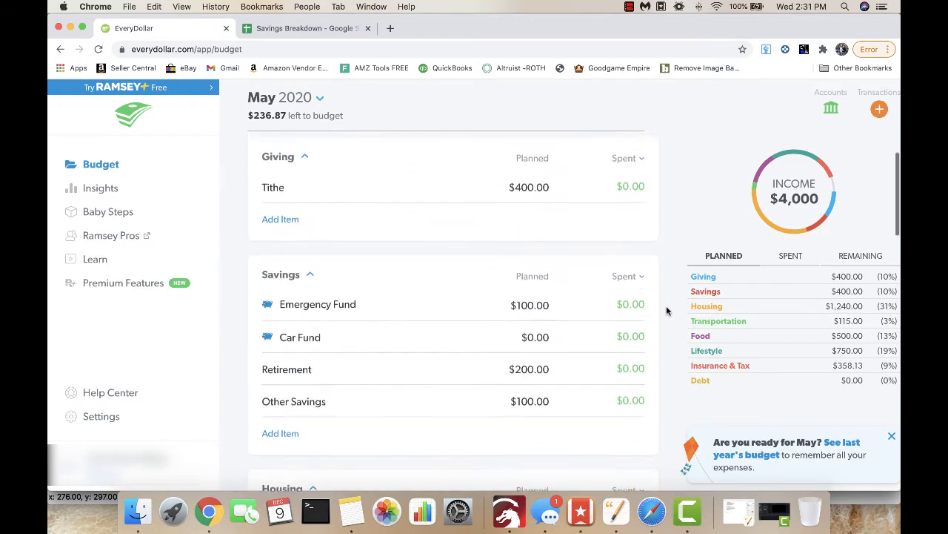
scroll(666, 311, "up", 4)
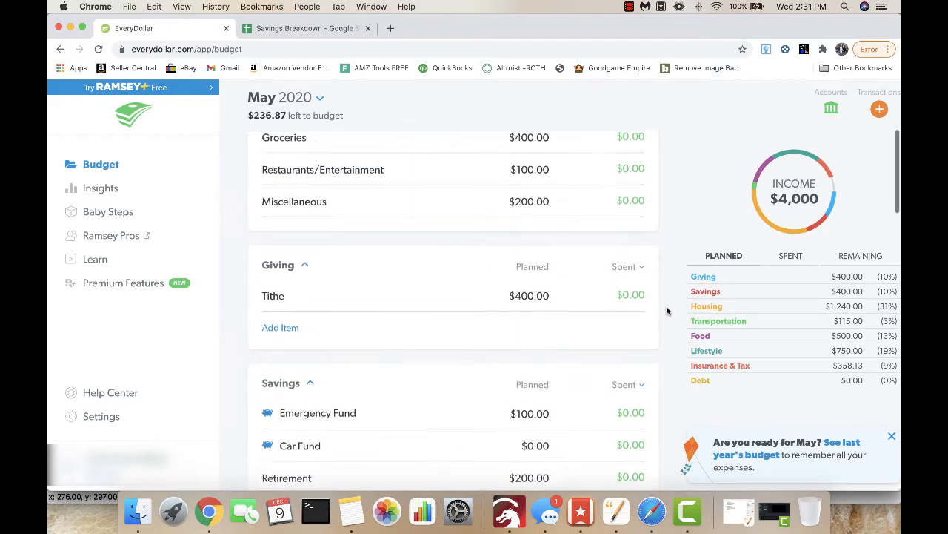
scroll(666, 310, "up", 1)
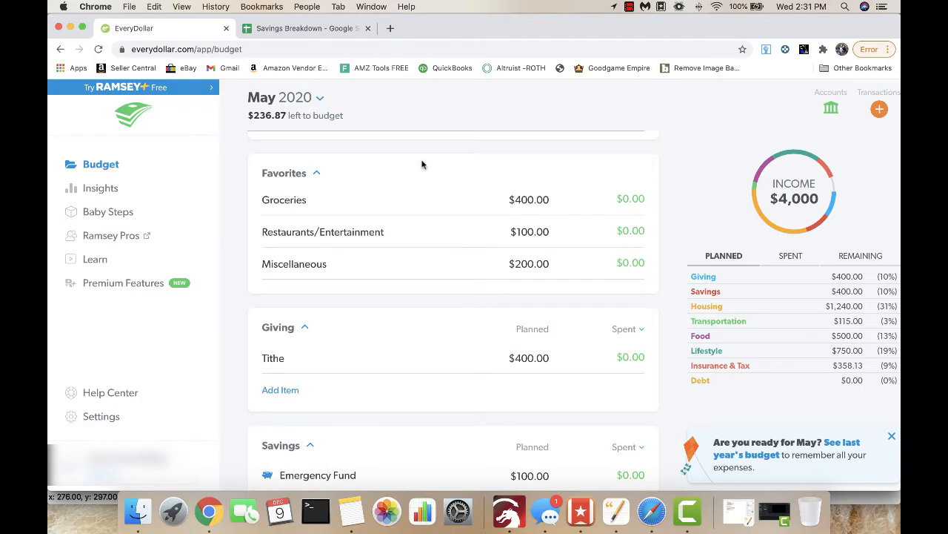
Switch to the Savings Breakdown spreadsheet in Google Sheets and inspect the Personal Checking, Savings and Other account amounts.
left_click(275, 30)
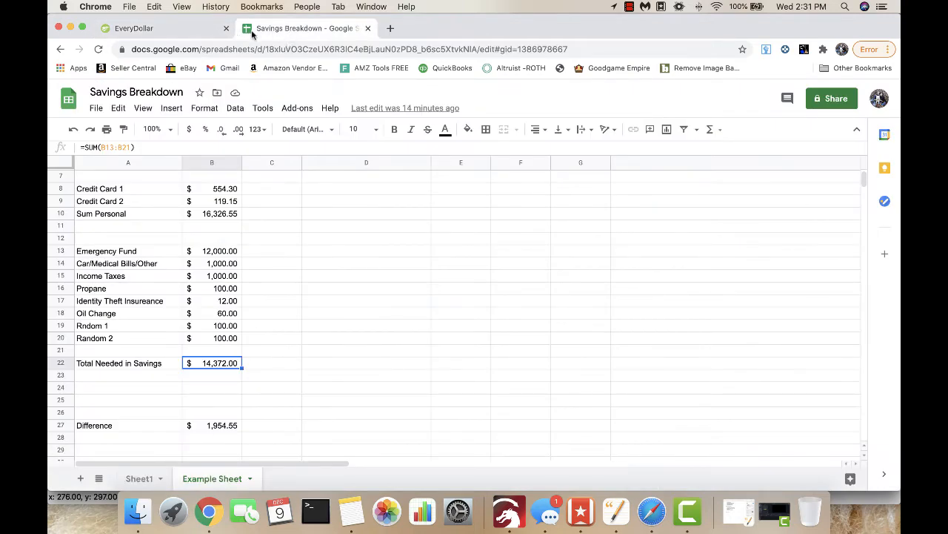
left_click(271, 206)
scroll(271, 207, "up", 4)
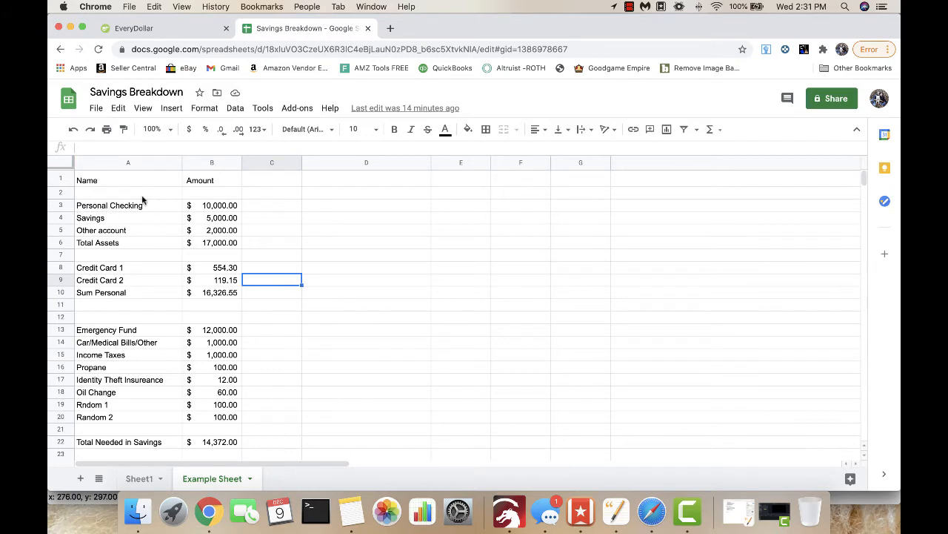
left_click(226, 209)
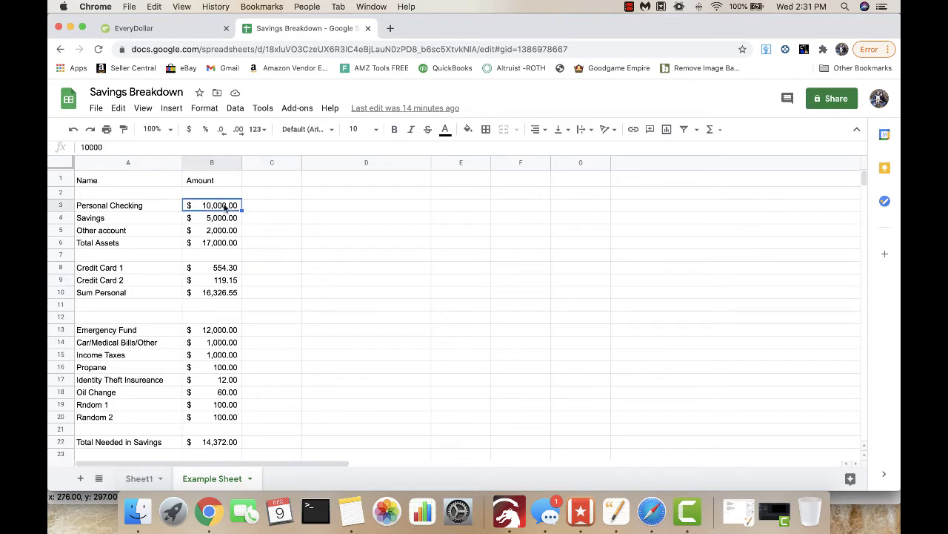
left_click(229, 220)
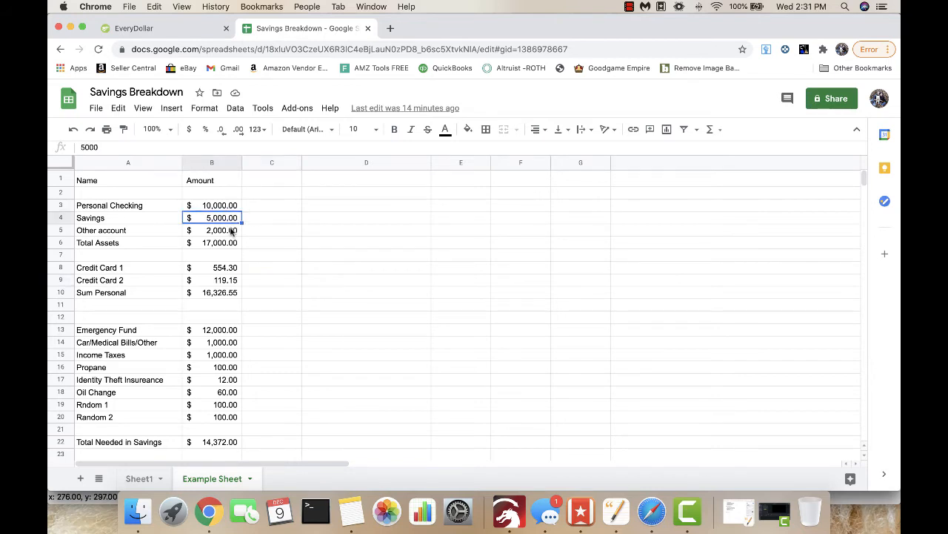
left_click(231, 231)
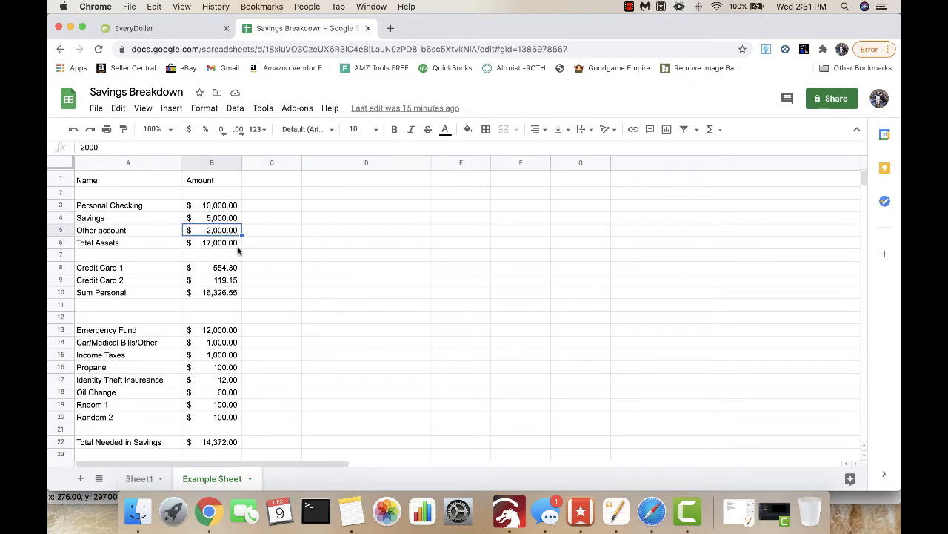
Inspect the Total Assets and Sum Personal formulas and the savings entries from Emergency Fund through Propane.
left_click(227, 245)
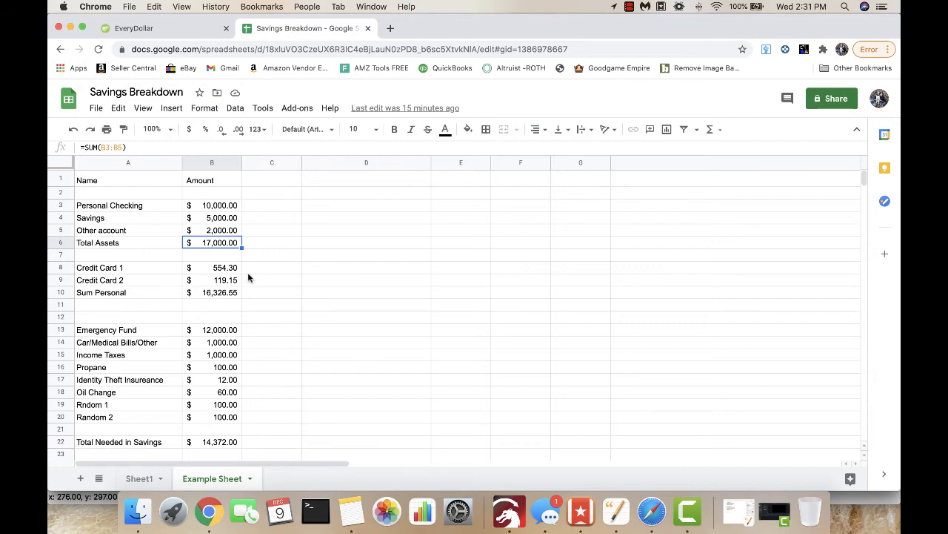
left_click(212, 295)
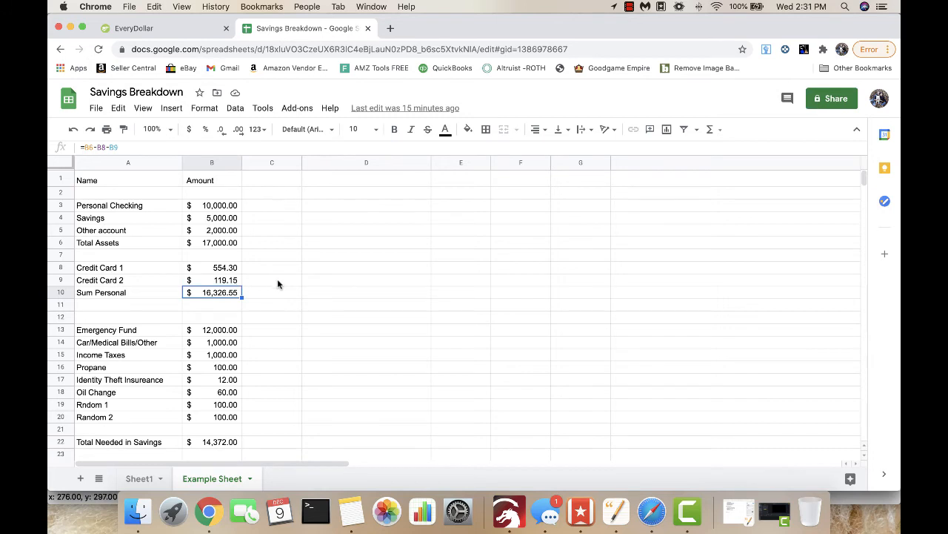
scroll(277, 280, "down", 1)
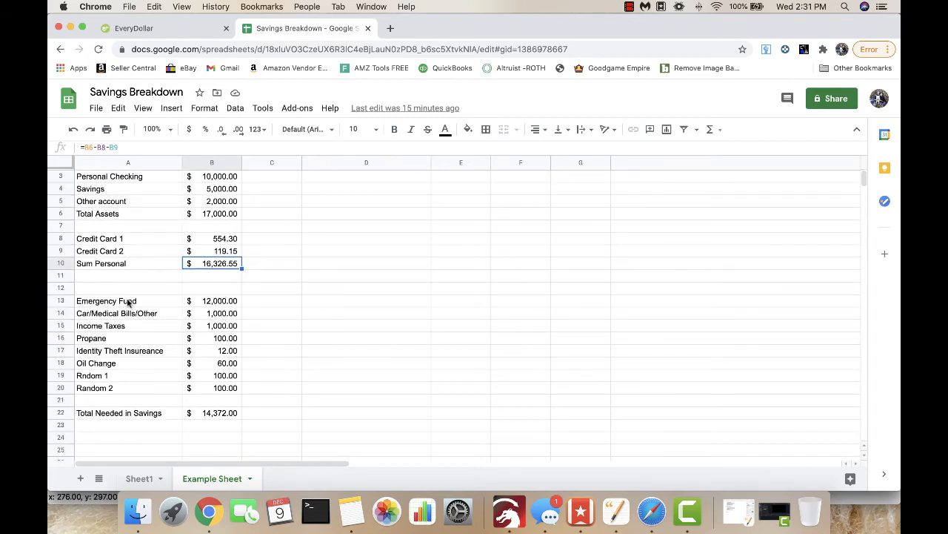
left_click(208, 304)
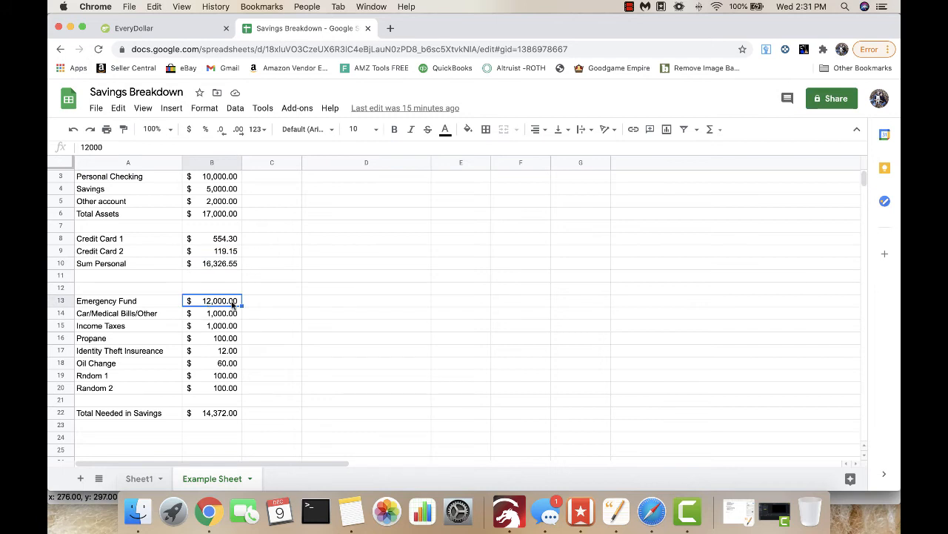
left_click(93, 317)
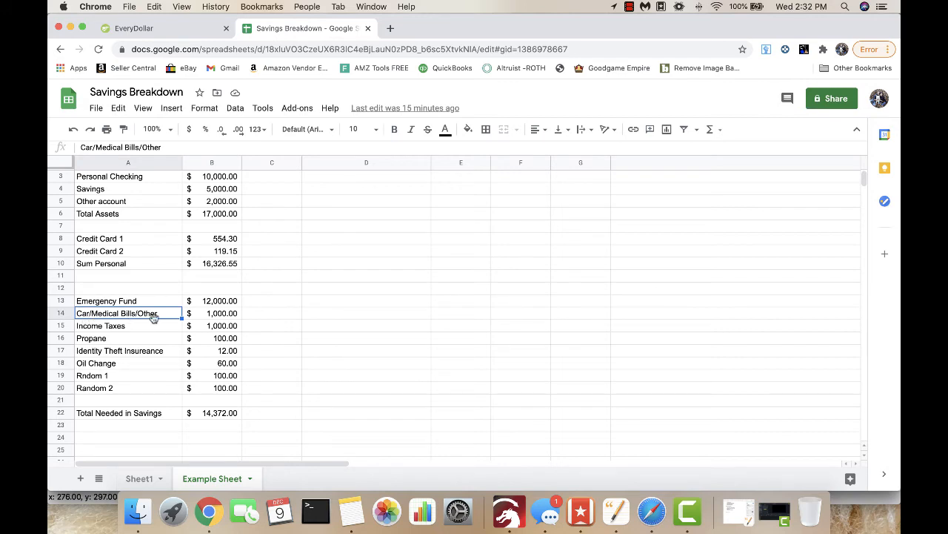
left_click(136, 334)
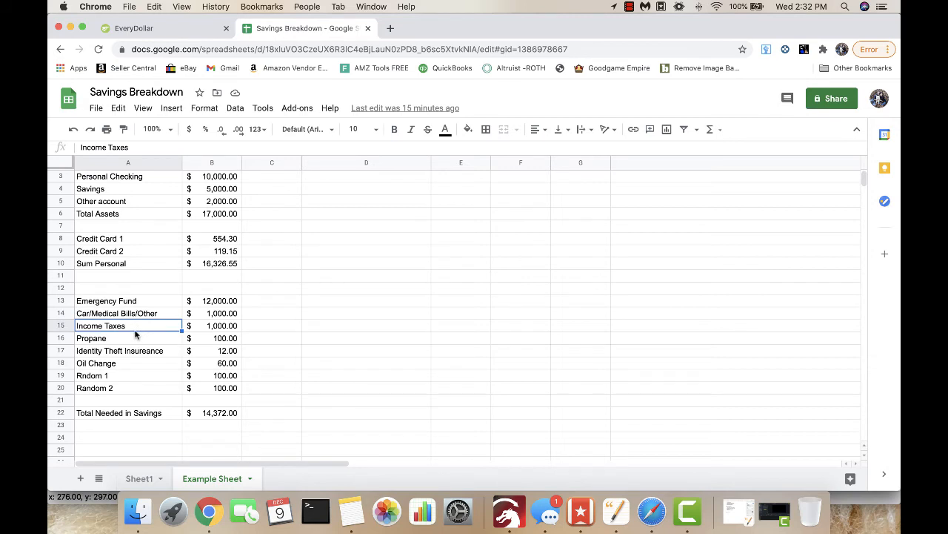
left_click(139, 342)
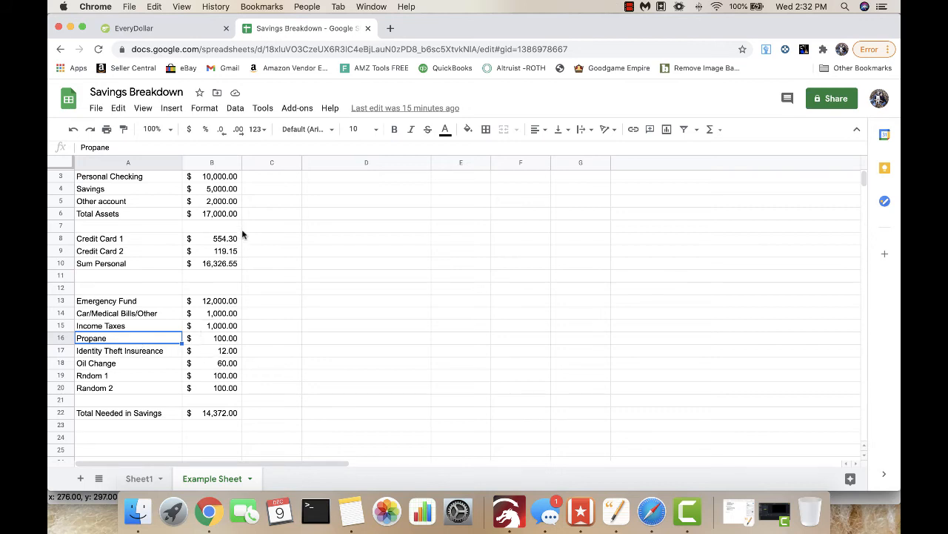
Set the Personal Checking amount to $11,000.
scroll(242, 232, "up", 1)
left_click(219, 191)
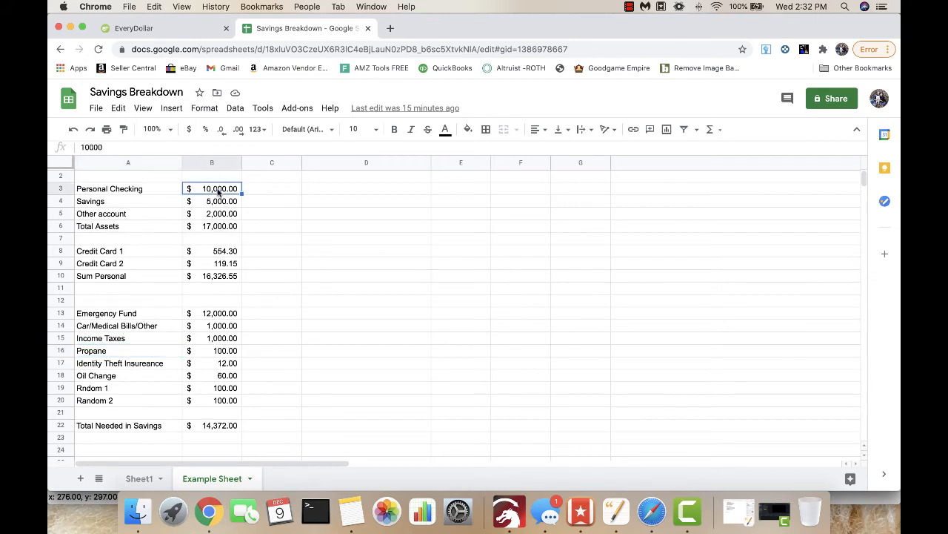
type("1000")
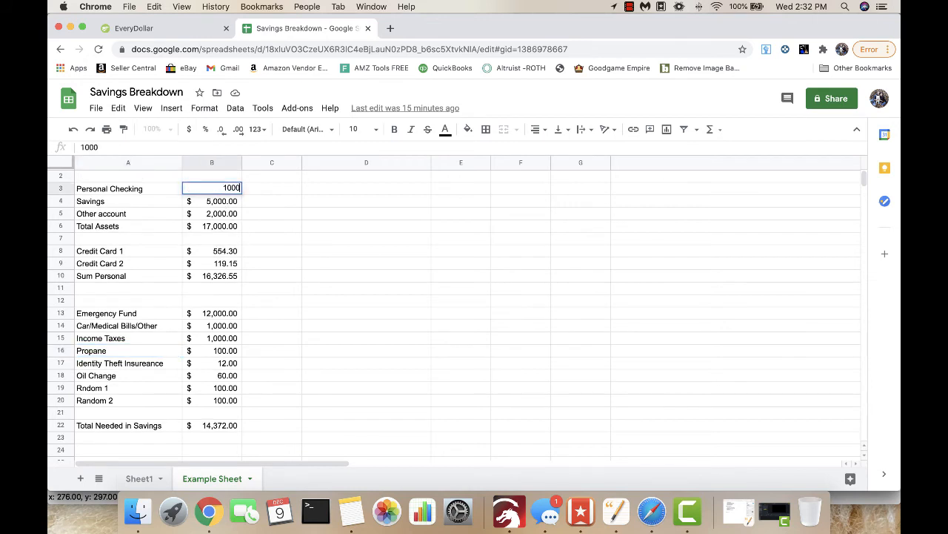
key("BackSpace")
key("BackSpace")
key("BackSpace")
type("100")
key("Return")
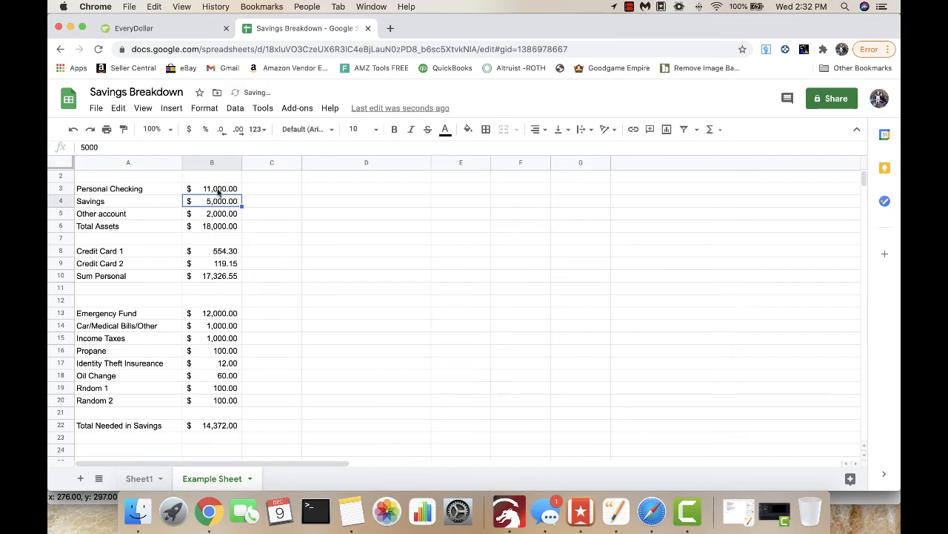
Set the Propane amount in the savings needs list to $115.
scroll(258, 242, "down", 1)
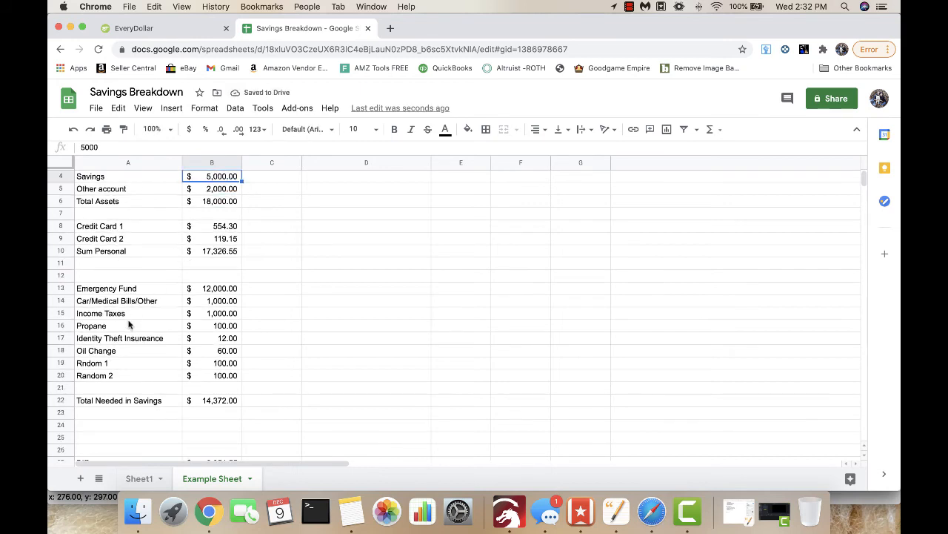
left_click(227, 330)
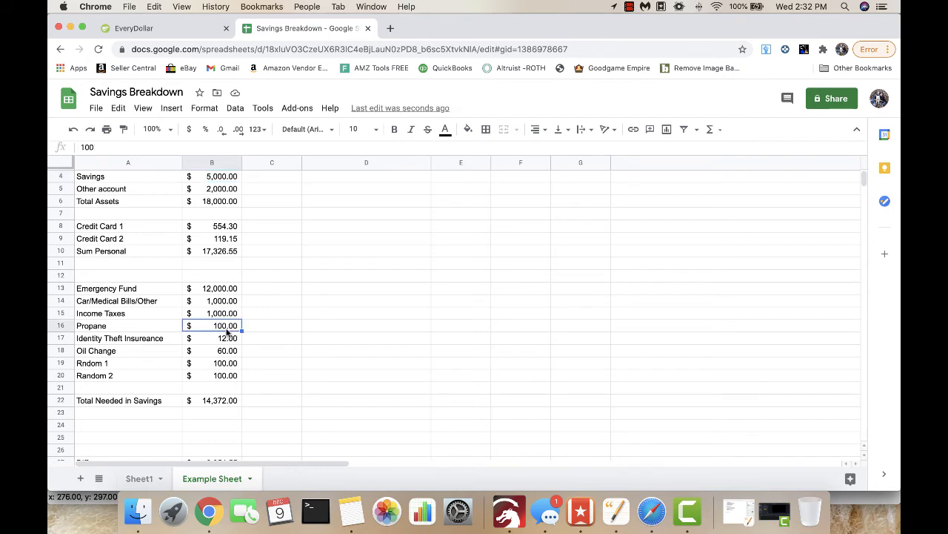
type("115")
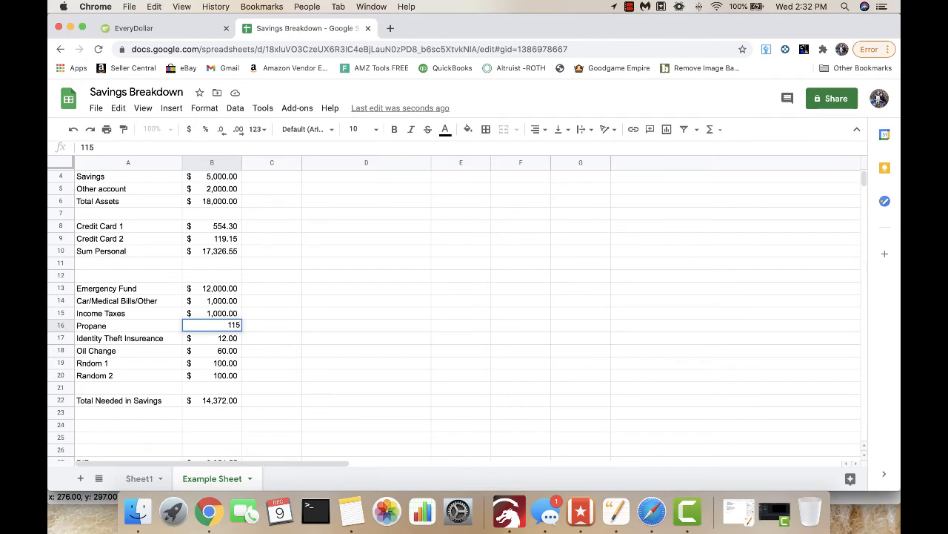
key("Return")
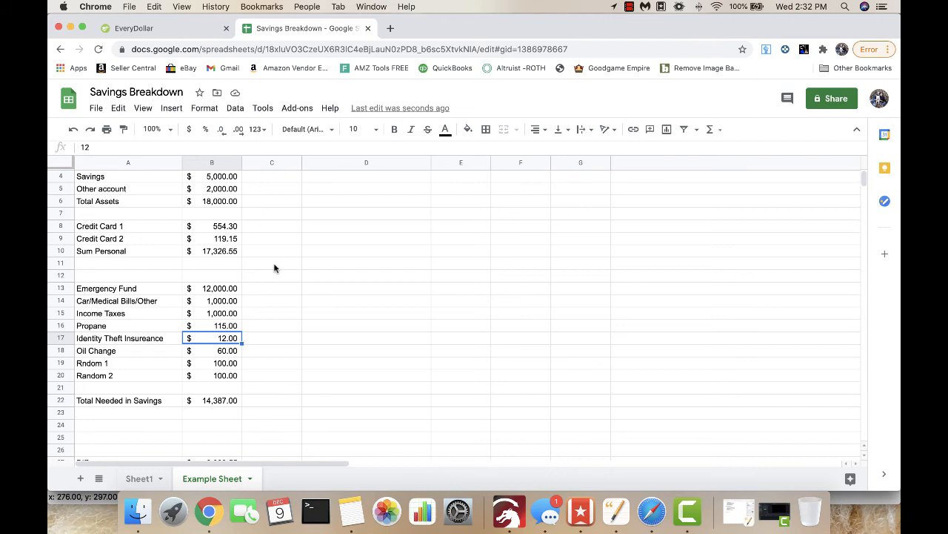
Inspect the Difference formula below Total Needed in Savings and return to the start of the sheet.
scroll(274, 267, "down", 2)
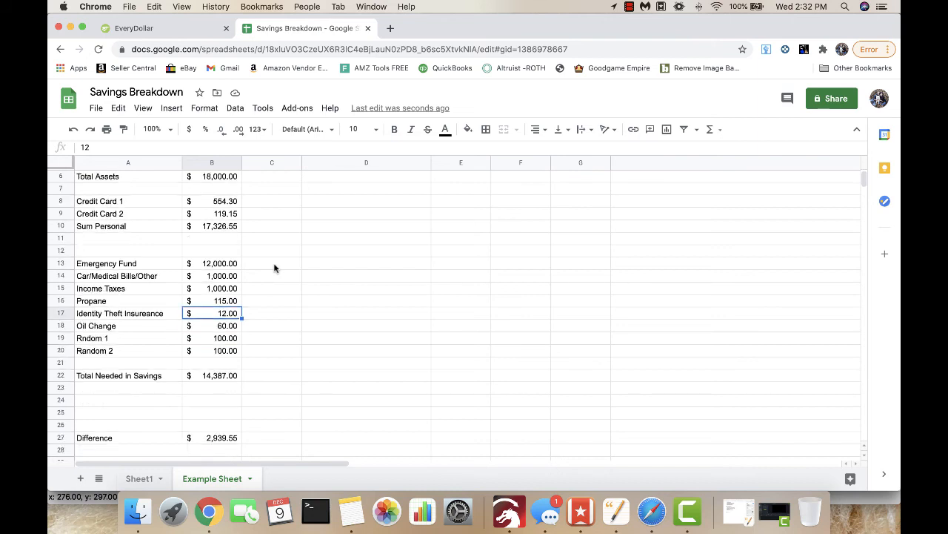
left_click(218, 437)
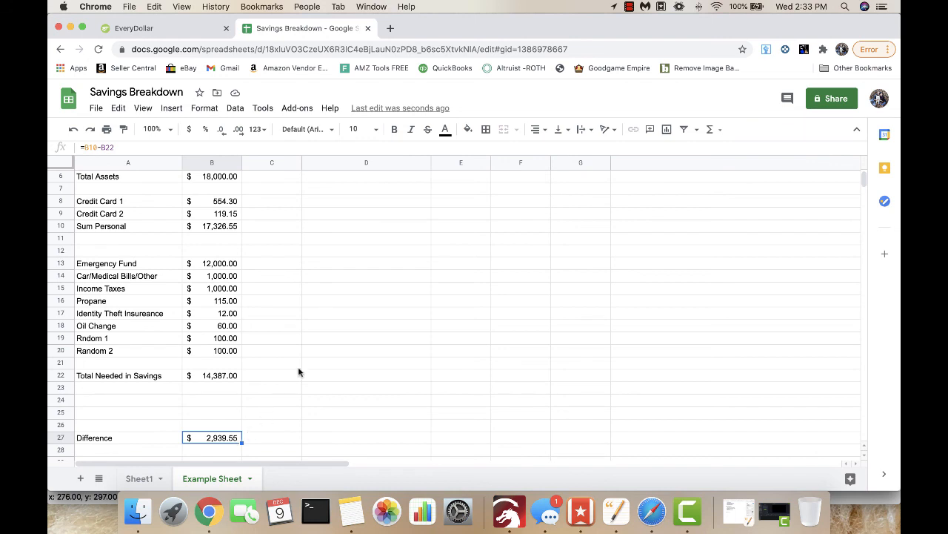
scroll(298, 371, "up", 3)
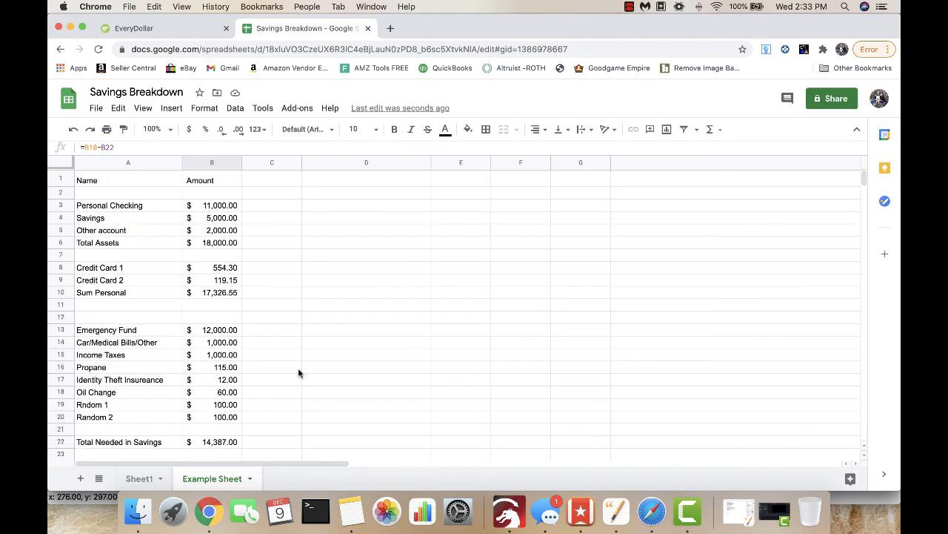